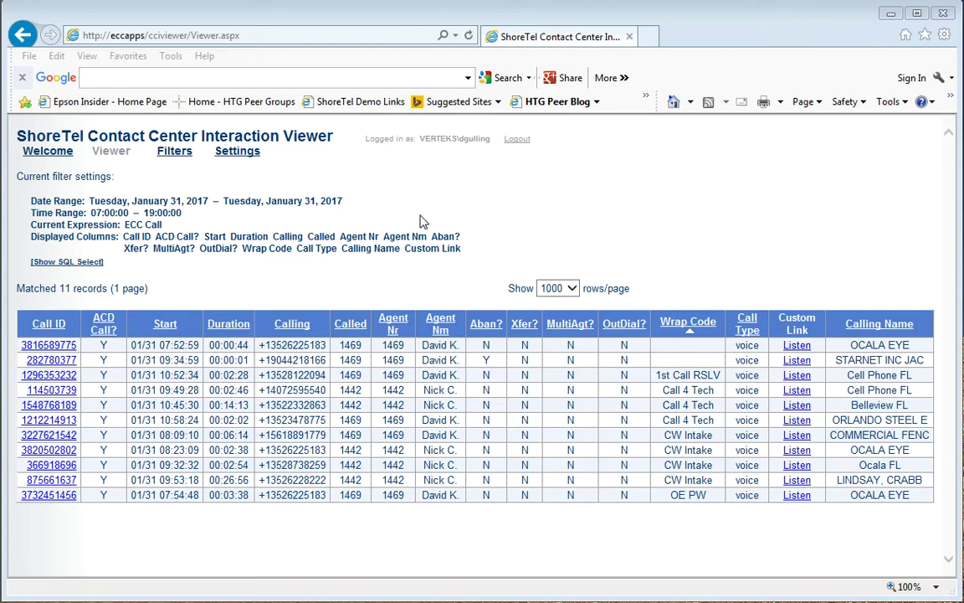
- Cycle from the slide presentation and call records to the Agent Dashboard window
{"action": "key", "text": "alt+Tab"}
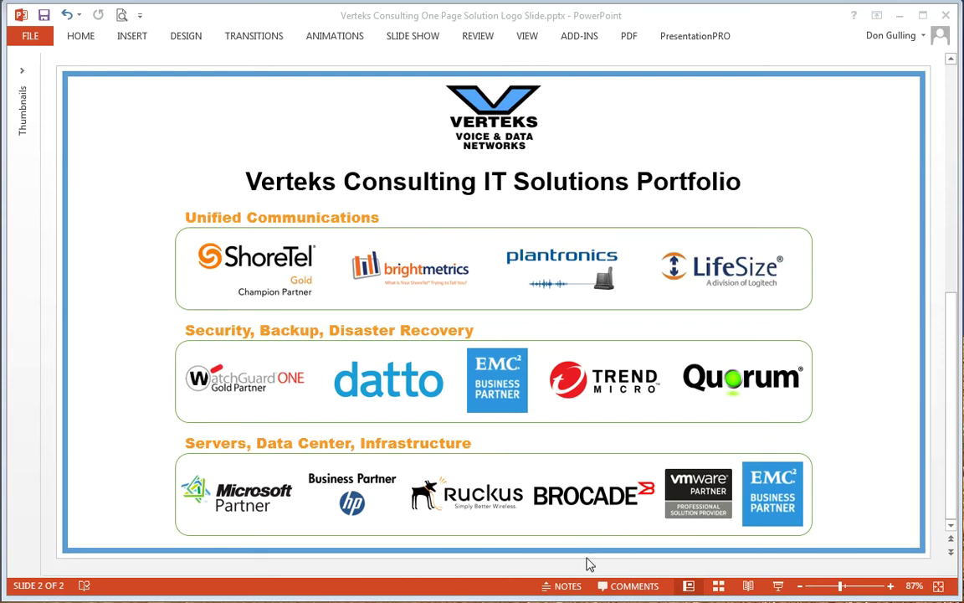
{"action": "key", "text": "alt+Tab"}
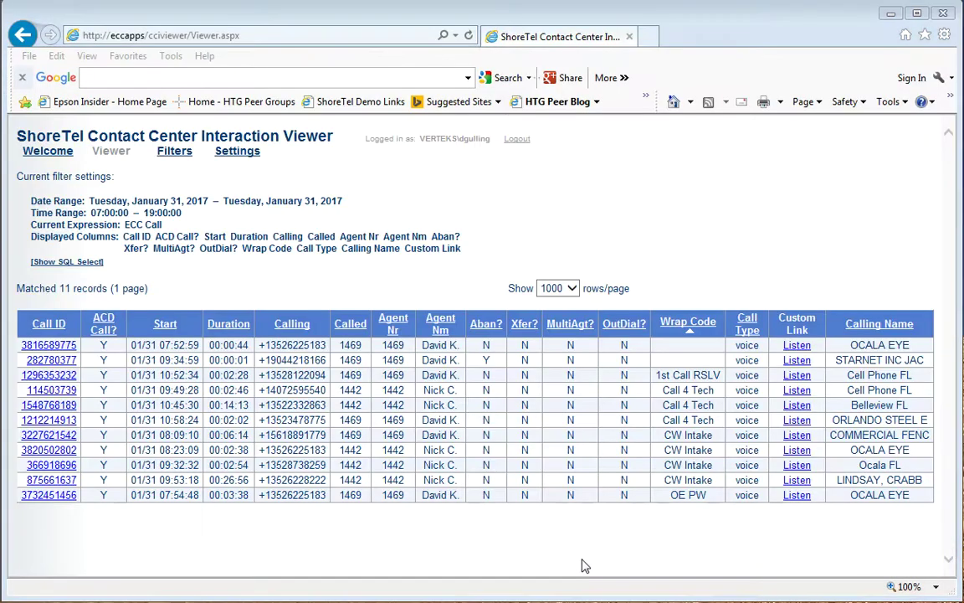
{"action": "key", "text": "alt+Tab"}
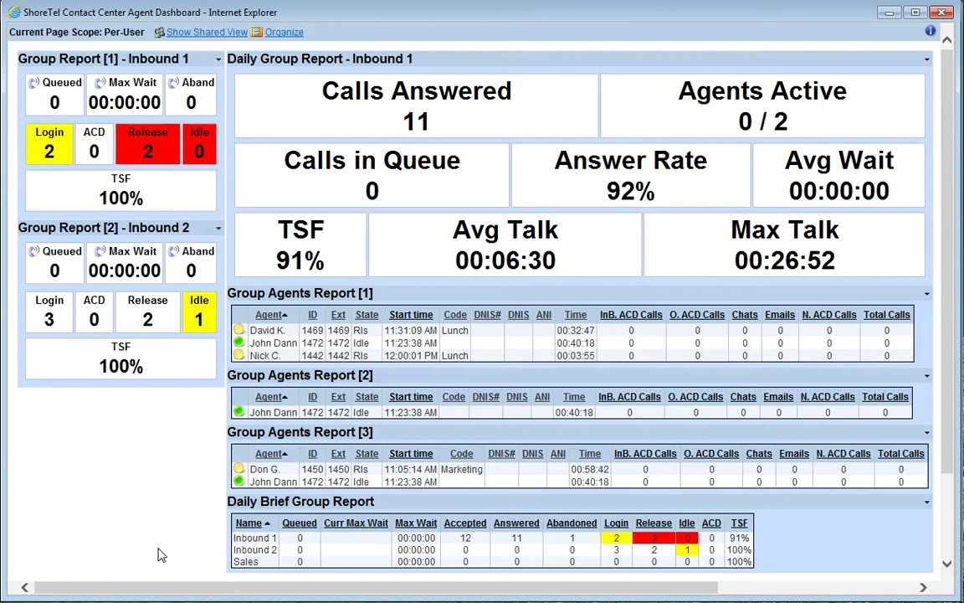
- Highlight the Calls Answered metric and Inbound 1's login and release counts of 2
{"action": "left_click_drag", "start_coordinate": [271, 92], "coordinate": [399, 117]}
{"action": "left_click", "coordinate": [394, 119]}
{"action": "double_click", "coordinate": [49, 150]}
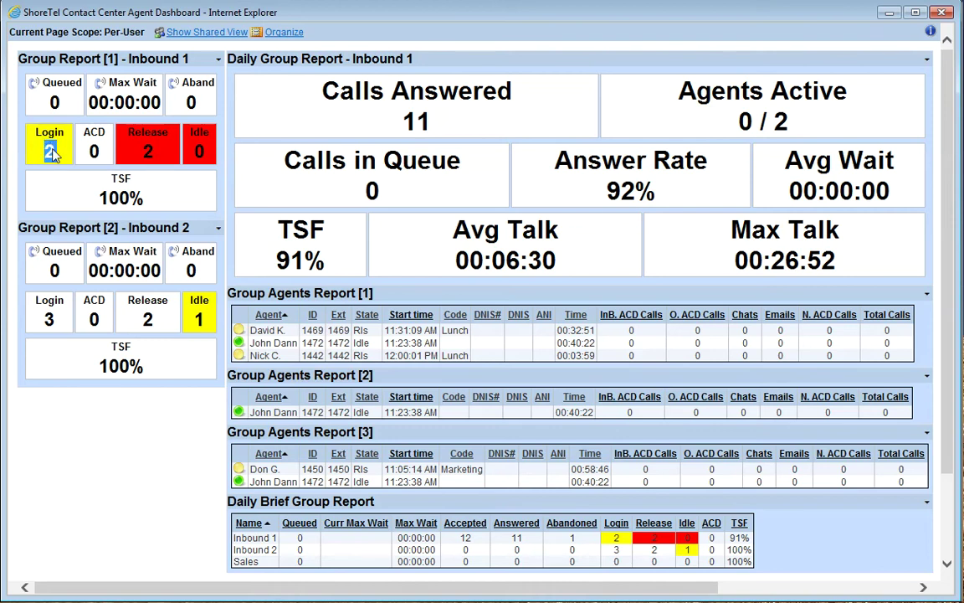
{"action": "double_click", "coordinate": [147, 151]}
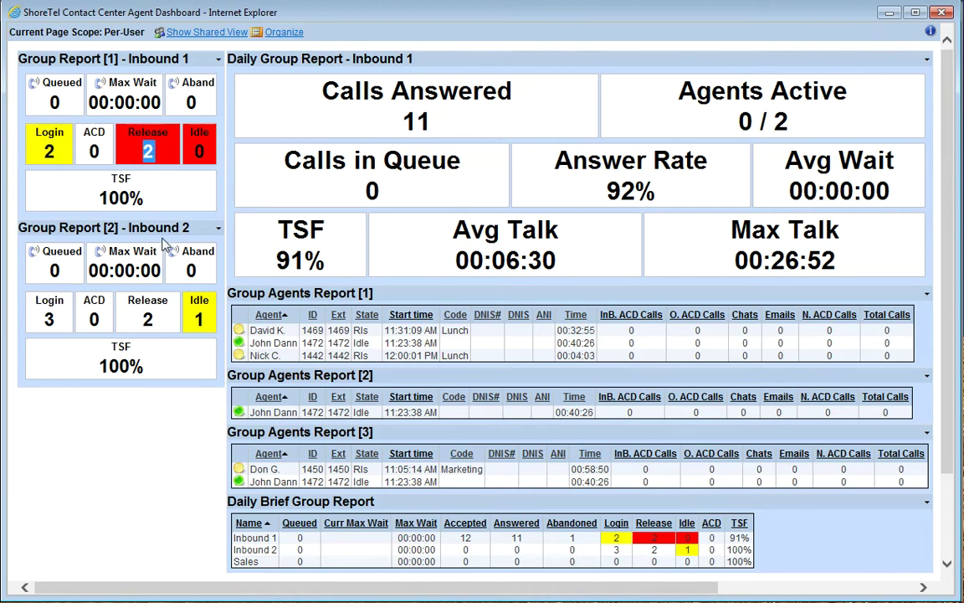
{"action": "left_click", "coordinate": [120, 411]}
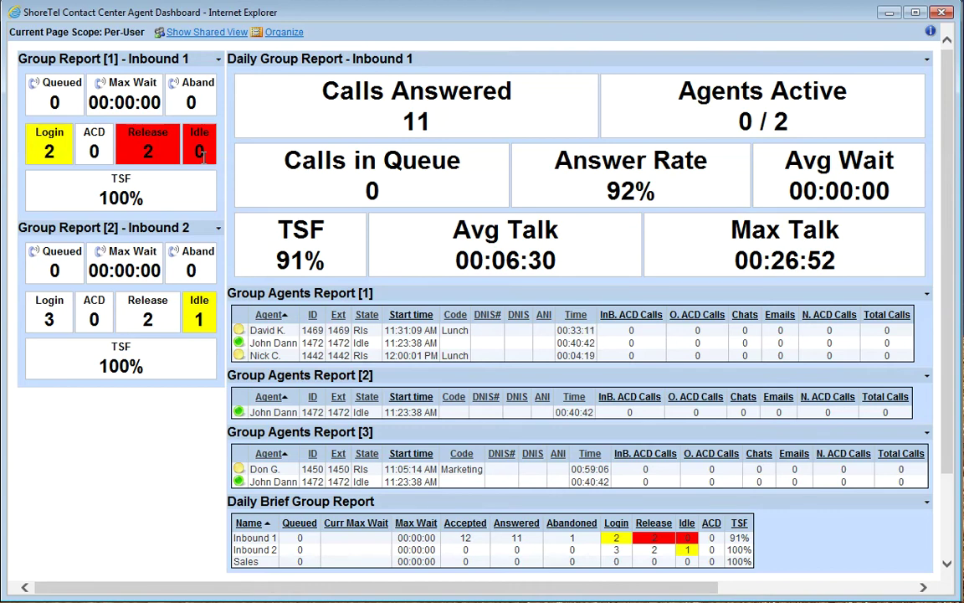
- Highlight Inbound 1's login and idle count of 0, the Group Report [2] heading, and Inbound 2's login count of 3
{"action": "double_click", "coordinate": [48, 151]}
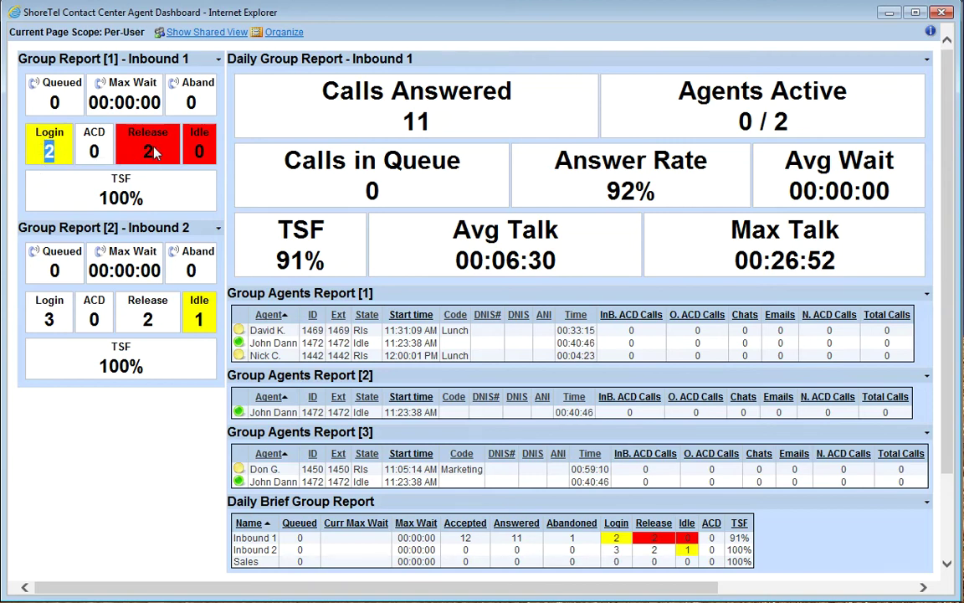
{"action": "double_click", "coordinate": [198, 151]}
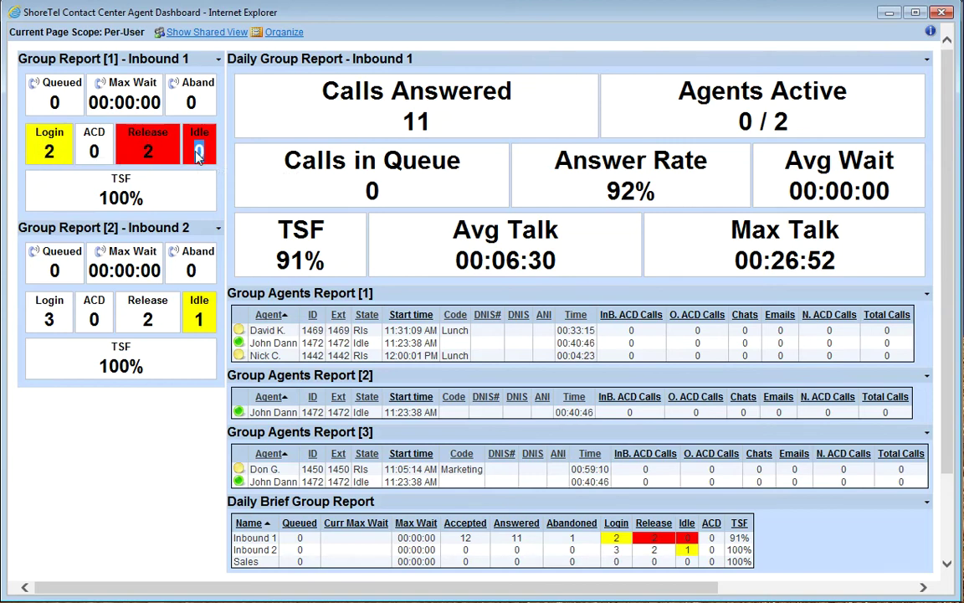
{"action": "left_click", "coordinate": [178, 138]}
{"action": "left_click_drag", "start_coordinate": [42, 228], "coordinate": [99, 228]}
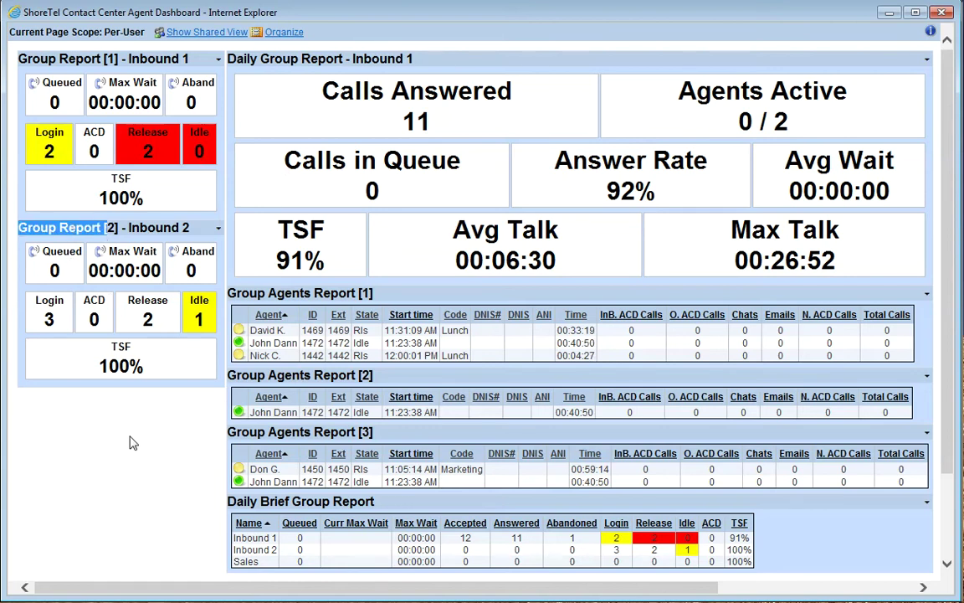
{"action": "left_click", "coordinate": [68, 340]}
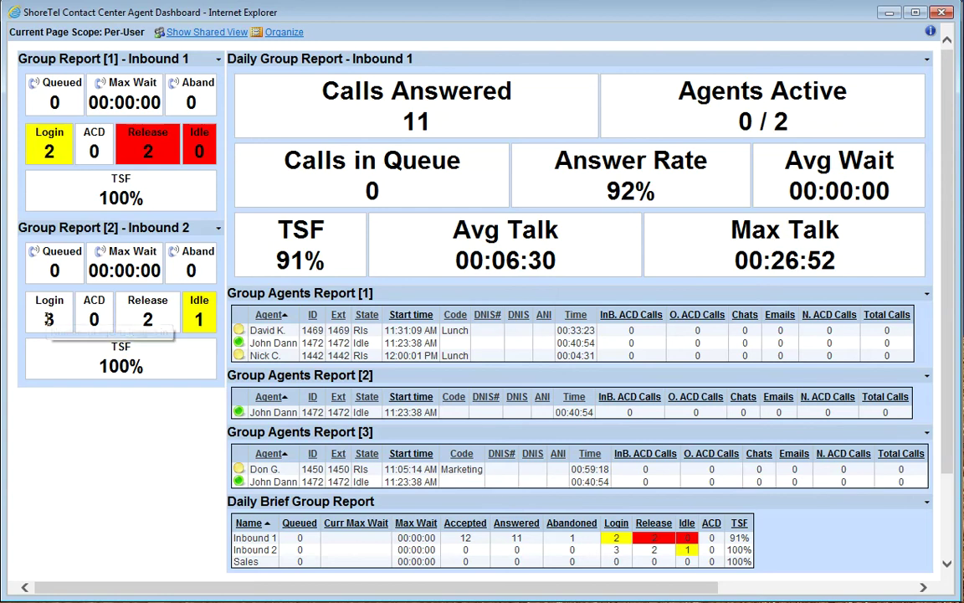
{"action": "double_click", "coordinate": [49, 319]}
{"action": "left_click", "coordinate": [194, 319]}
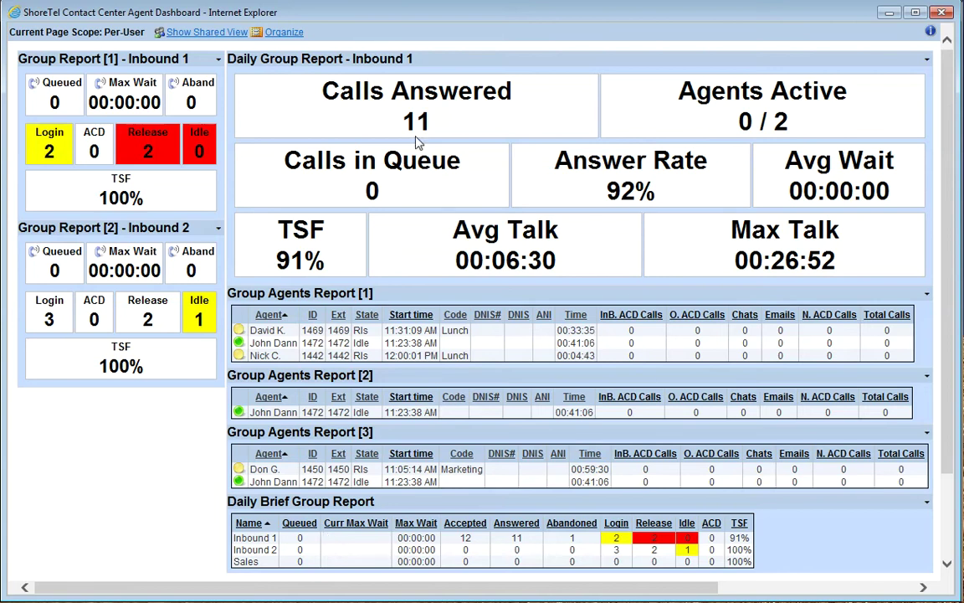
- Highlight the daily tiles: 11 calls answered, average wait, 06:30 average talk, 26:52 maximum talk, 92% answer rate
{"action": "left_click_drag", "start_coordinate": [393, 122], "coordinate": [445, 122]}
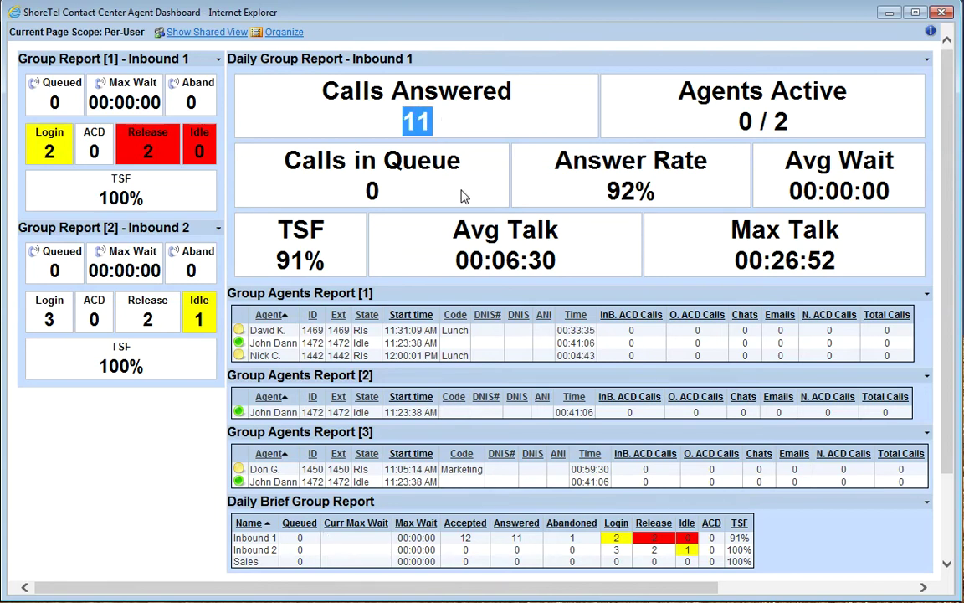
{"action": "left_click_drag", "start_coordinate": [781, 189], "coordinate": [888, 192]}
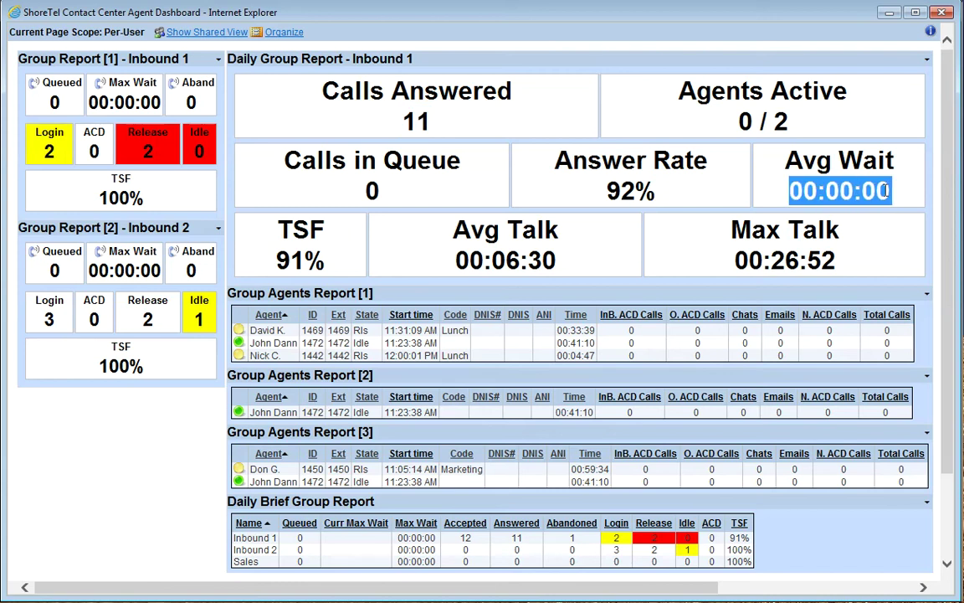
{"action": "left_click", "coordinate": [887, 195]}
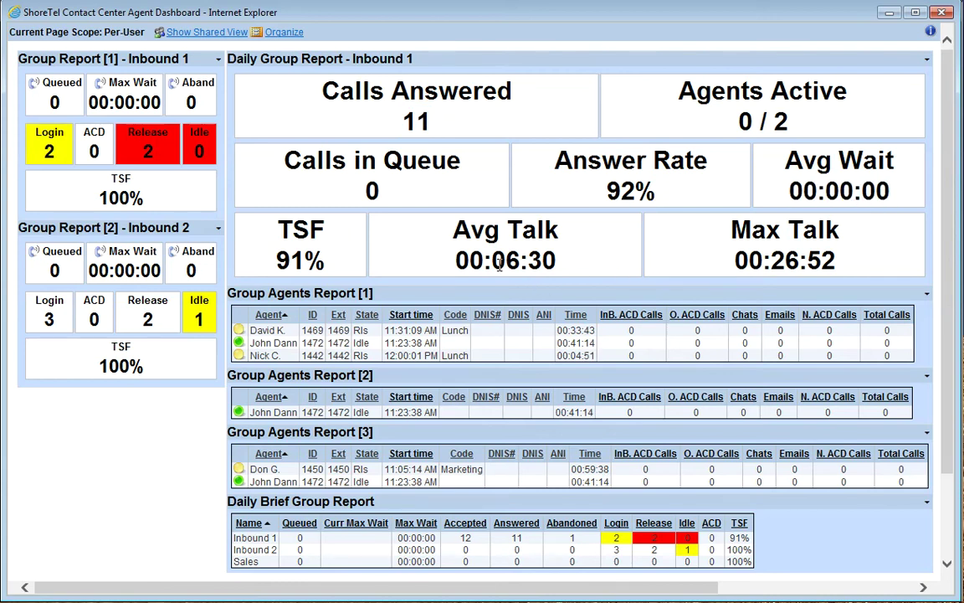
{"action": "left_click_drag", "start_coordinate": [492, 260], "coordinate": [575, 260]}
{"action": "left_click_drag", "start_coordinate": [762, 260], "coordinate": [831, 263]}
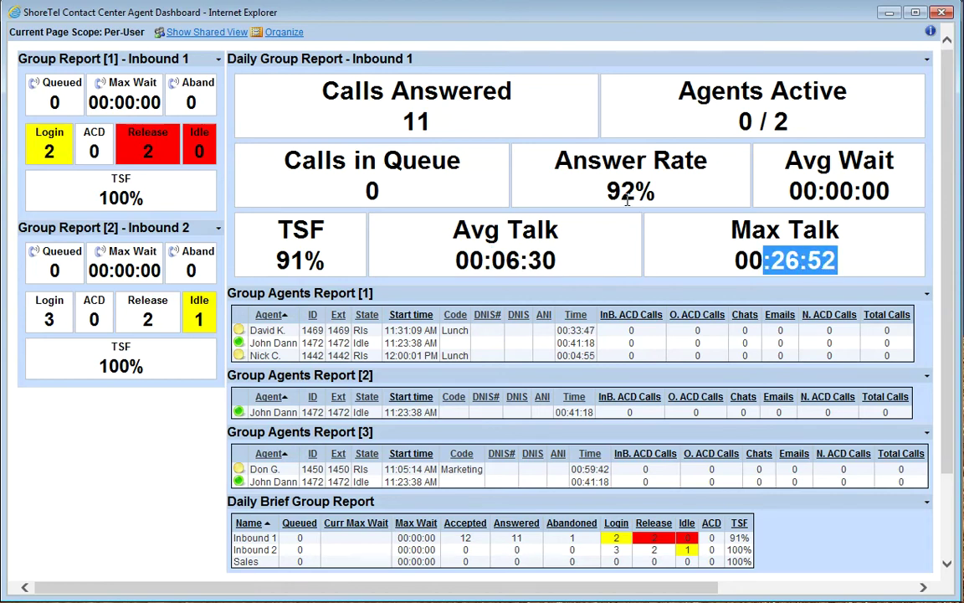
{"action": "left_click_drag", "start_coordinate": [604, 191], "coordinate": [665, 201]}
{"action": "left_click", "coordinate": [665, 201]}
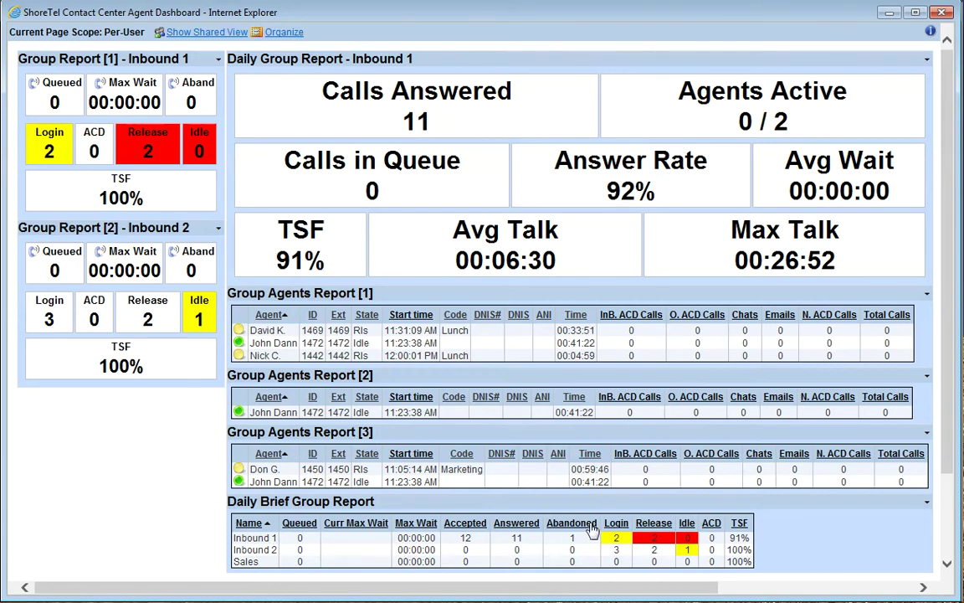
- Point out the Daily Brief Group Report, then return to the Interaction Viewer
{"action": "mouse_move", "coordinate": [554, 522]}
{"action": "triple_click", "coordinate": [351, 502]}
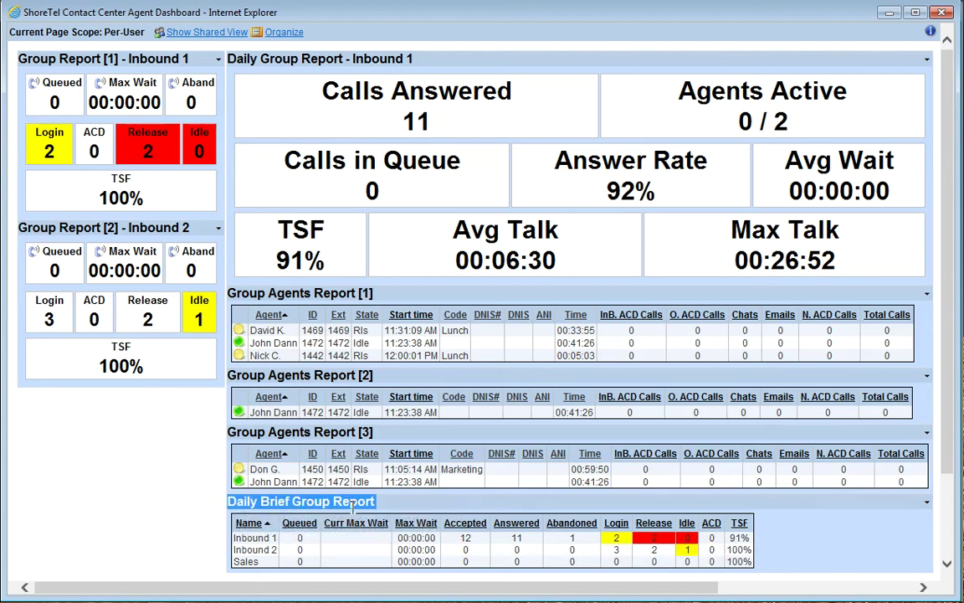
{"action": "mouse_move", "coordinate": [576, 526]}
{"action": "key", "text": "alt+Tab"}
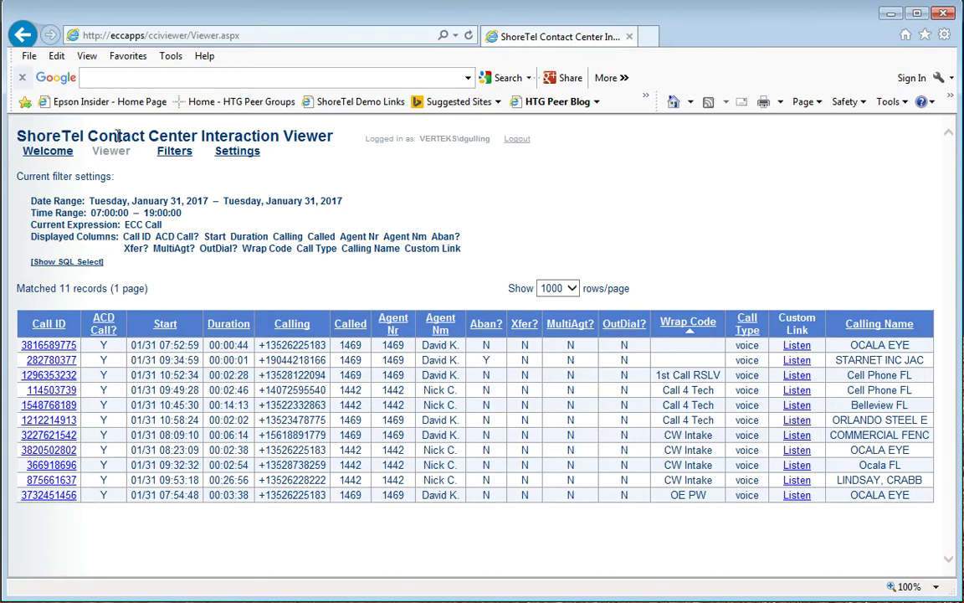
- Point out the Interaction Viewer title and sort records by Aban? descending, abandoned calls first
{"action": "left_click_drag", "start_coordinate": [88, 134], "coordinate": [299, 145]}
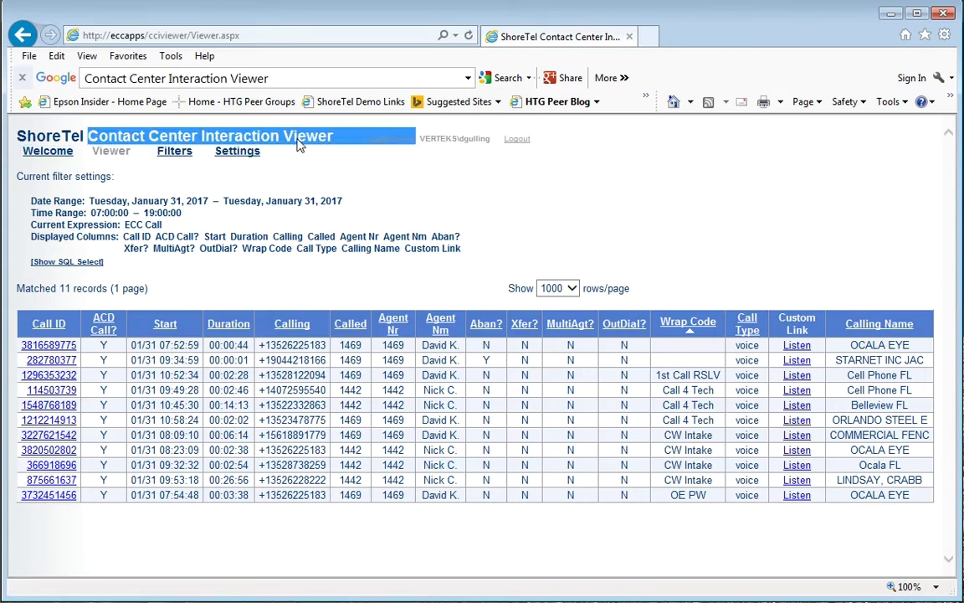
{"action": "left_click", "coordinate": [682, 181]}
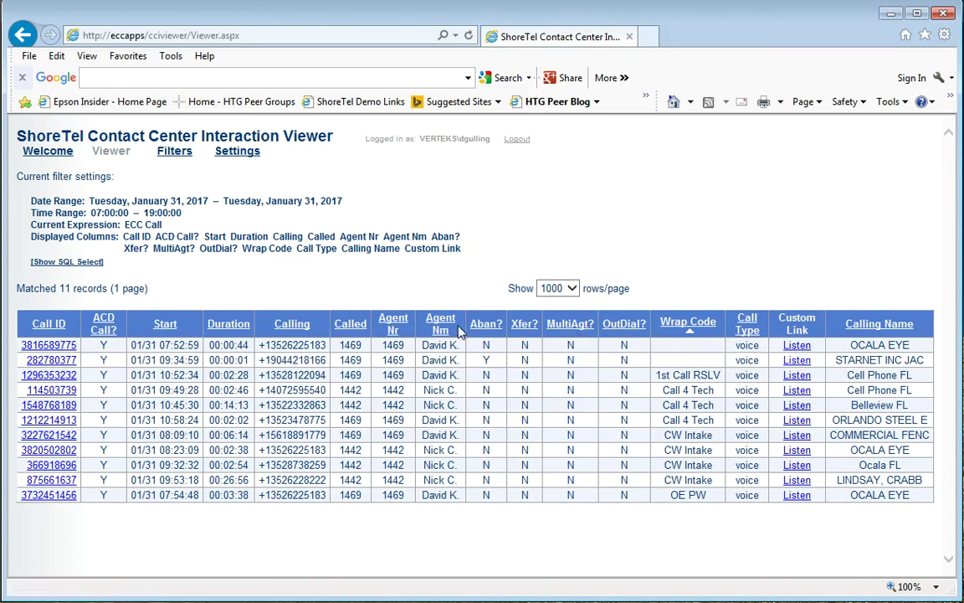
{"action": "left_click", "coordinate": [485, 325]}
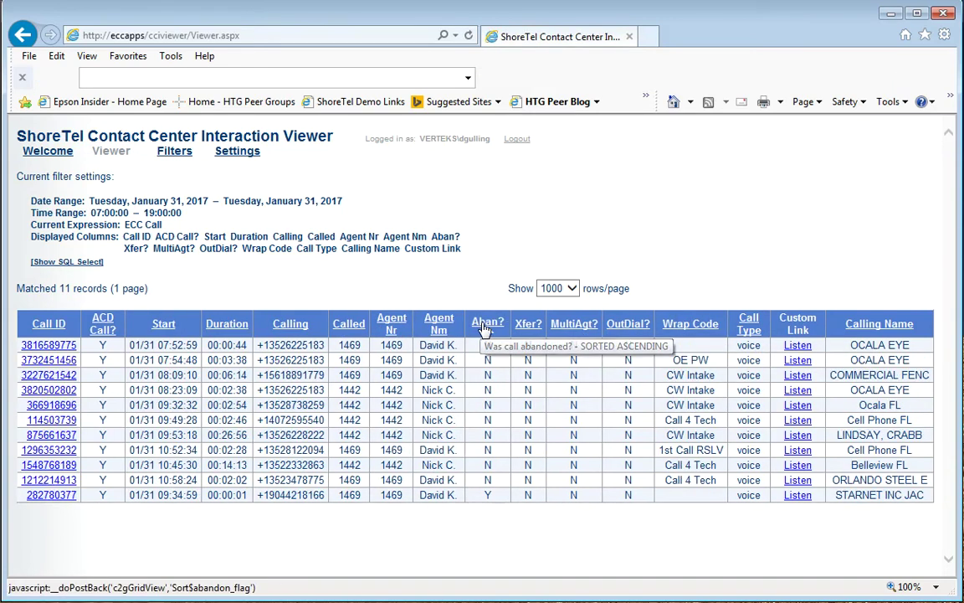
{"action": "left_click", "coordinate": [488, 325]}
- Highlight the abandoned Y value and caller STARNET INC JAC, then sort by Wrap Code
{"action": "left_click_drag", "start_coordinate": [492, 348], "coordinate": [303, 351]}
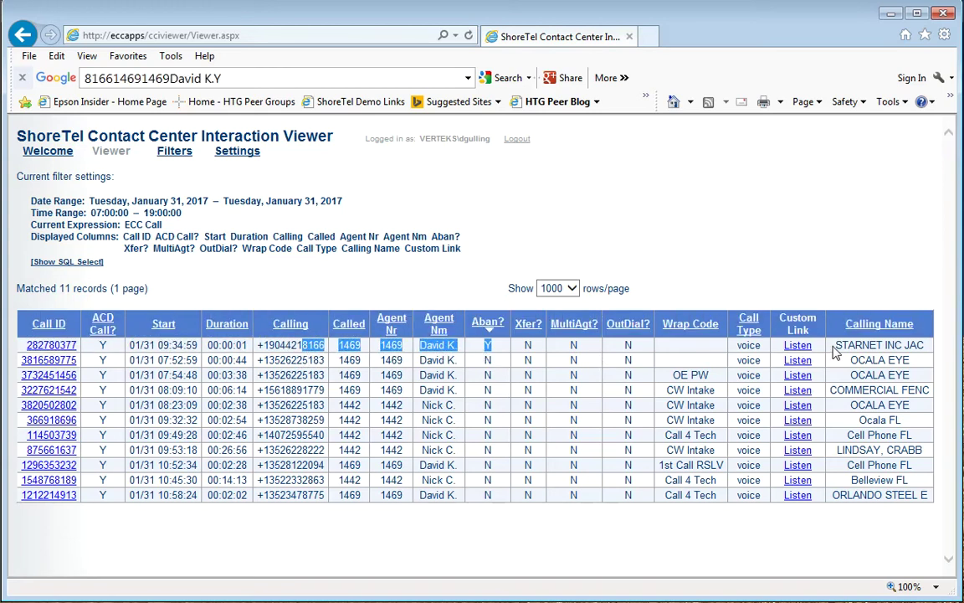
{"action": "left_click_drag", "start_coordinate": [834, 345], "coordinate": [914, 351]}
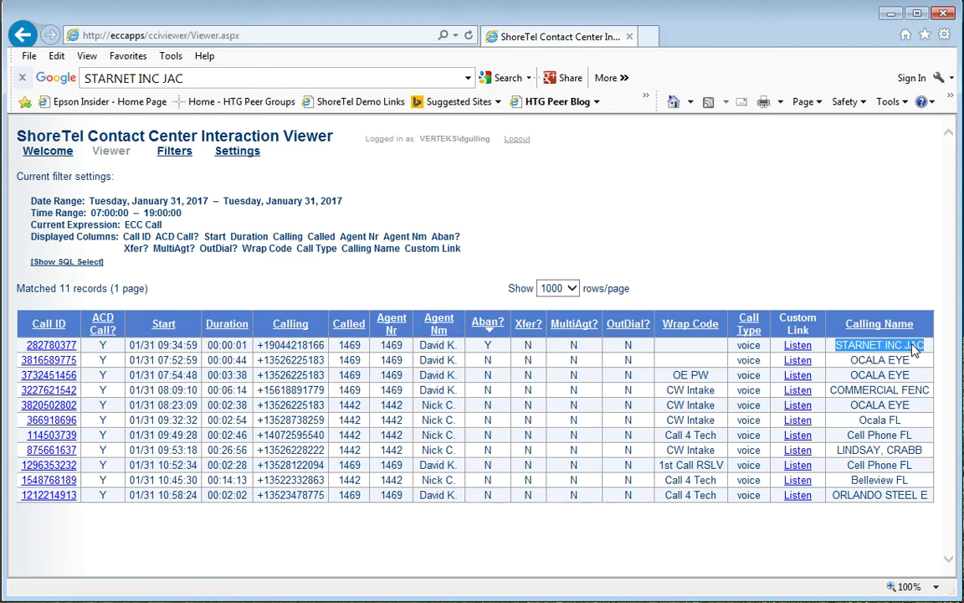
{"action": "left_click", "coordinate": [857, 263]}
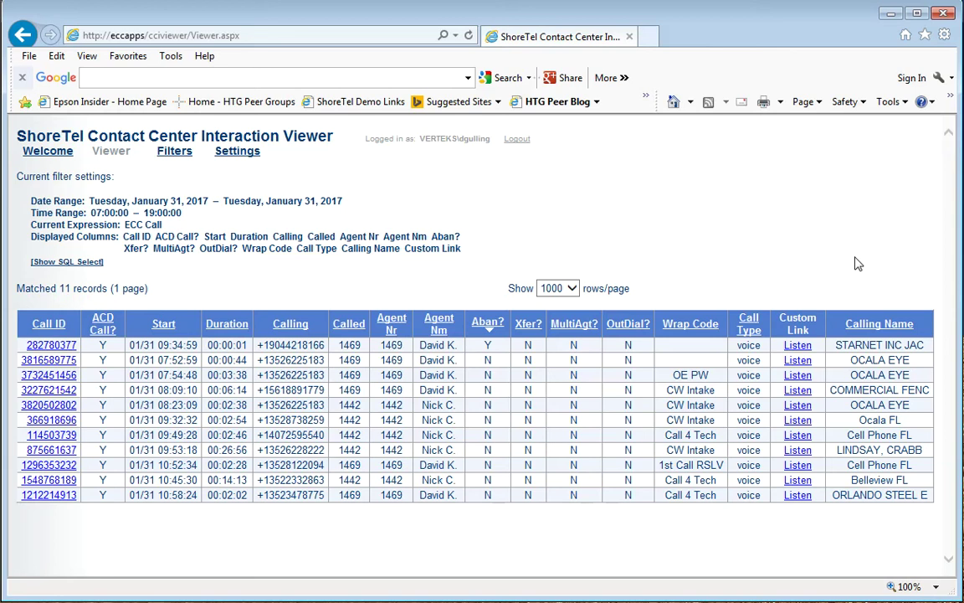
{"action": "left_click", "coordinate": [711, 326]}
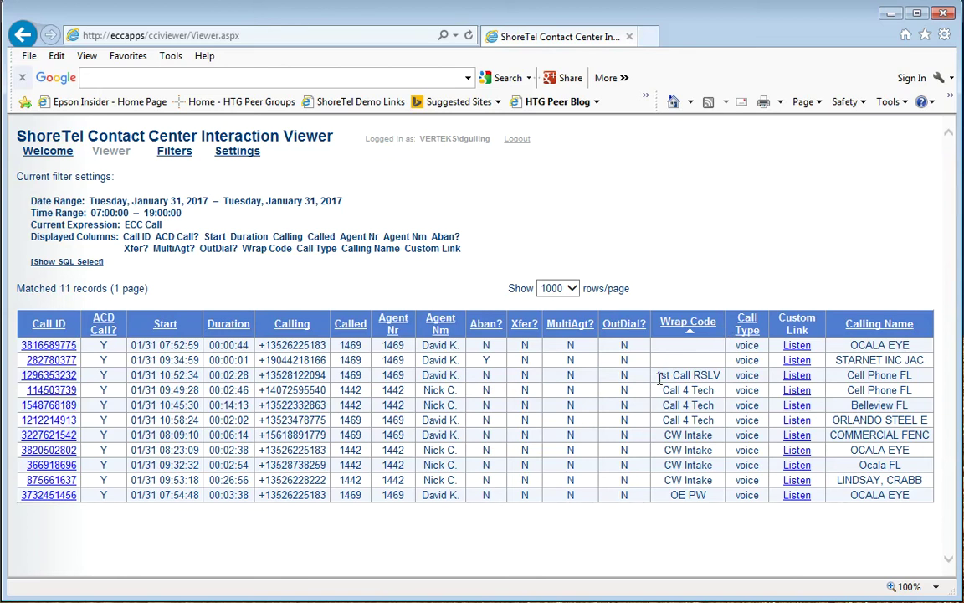
- Highlight the 1st Call RSLV call and open its recording in the Call Recorder Player
{"action": "left_click_drag", "start_coordinate": [655, 375], "coordinate": [716, 384]}
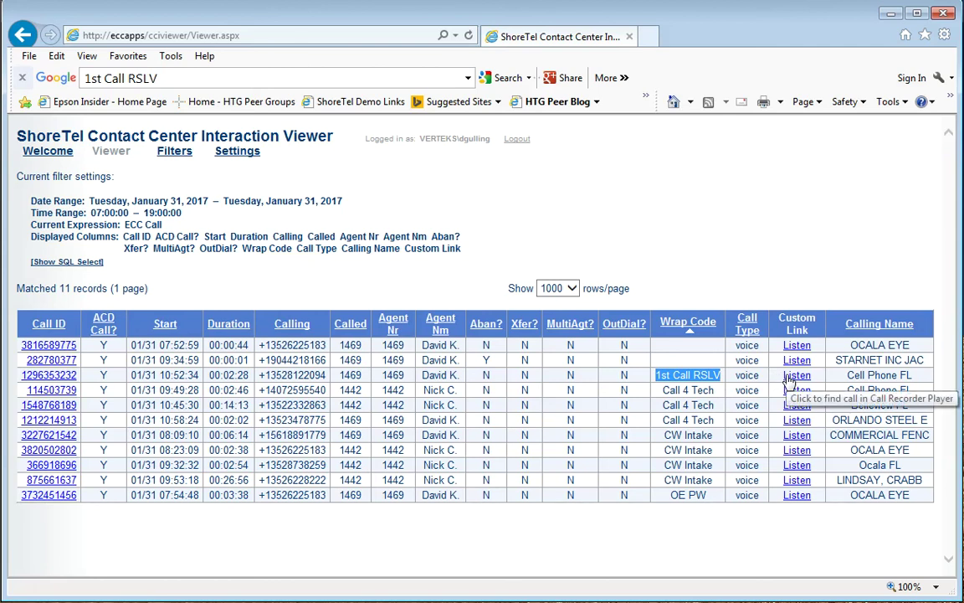
{"action": "left_click", "coordinate": [788, 378]}
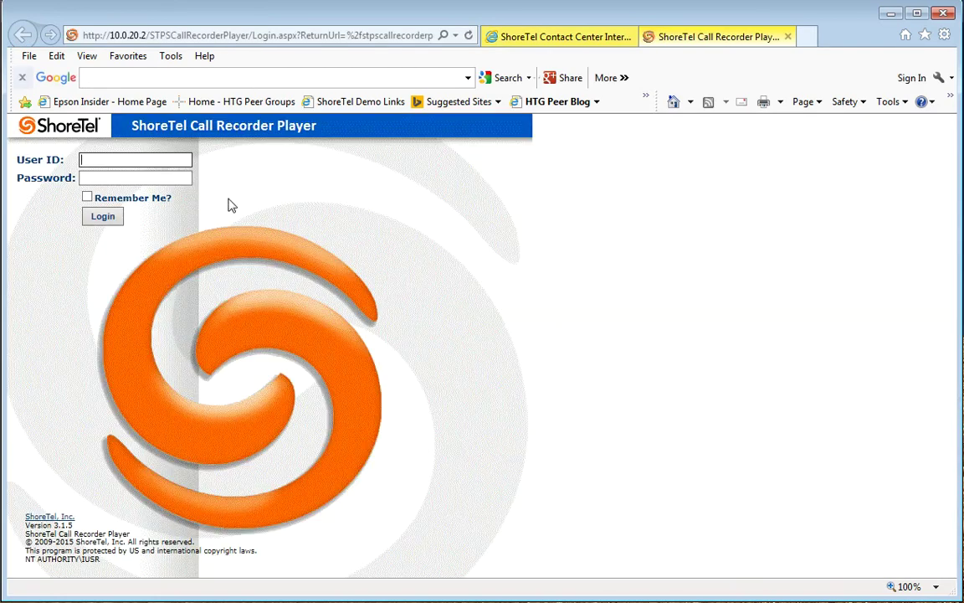
- Log in to the Call Recorder Player using the saved user ID and password
{"action": "type", "text": "dg"}
{"action": "key", "text": "Down"}
{"action": "key", "text": "Return"}
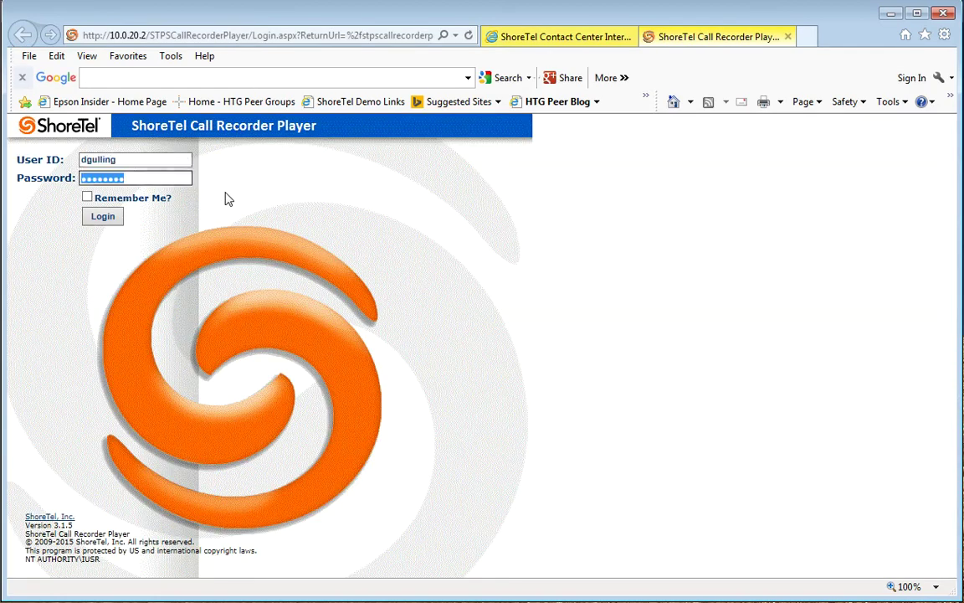
{"action": "left_click", "coordinate": [109, 218]}
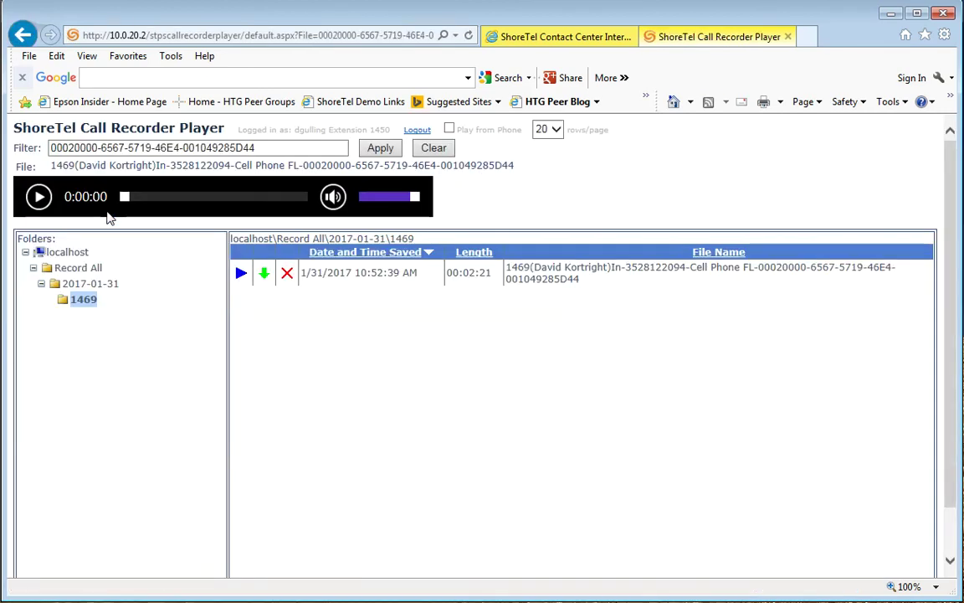
- Pause and resume the recording, jumping ahead to 0:00:42 and then 0:02:17
{"action": "mouse_move", "coordinate": [98, 207]}
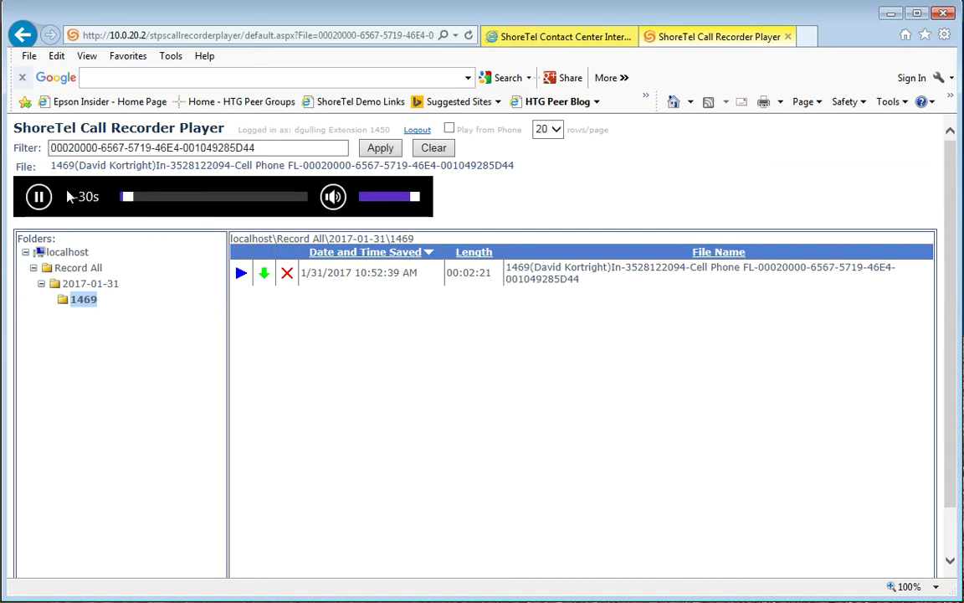
{"action": "left_click", "coordinate": [38, 196]}
{"action": "left_click", "coordinate": [177, 200]}
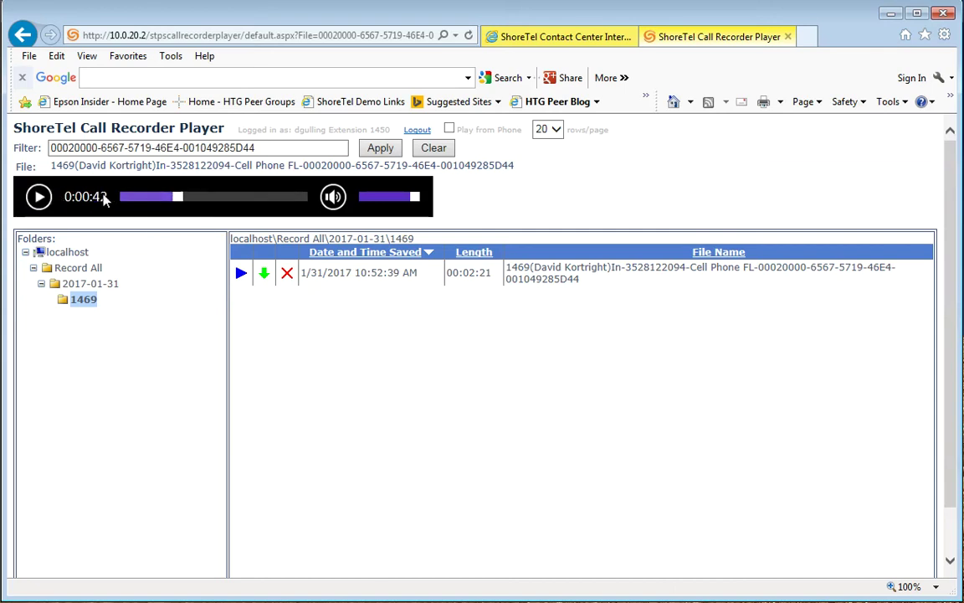
{"action": "left_click", "coordinate": [37, 196]}
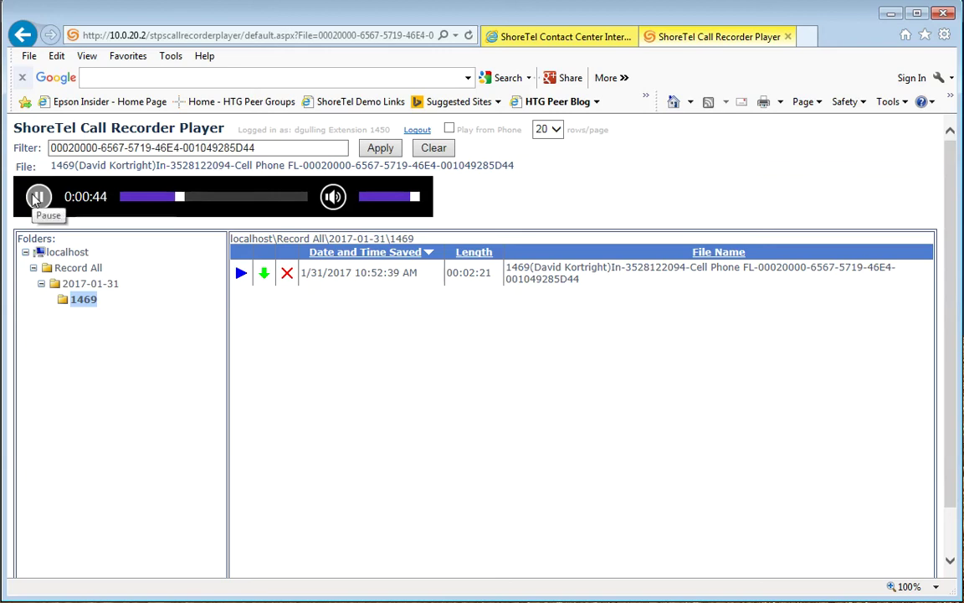
{"action": "left_click", "coordinate": [37, 197]}
{"action": "left_click_drag", "start_coordinate": [180, 198], "coordinate": [276, 198]}
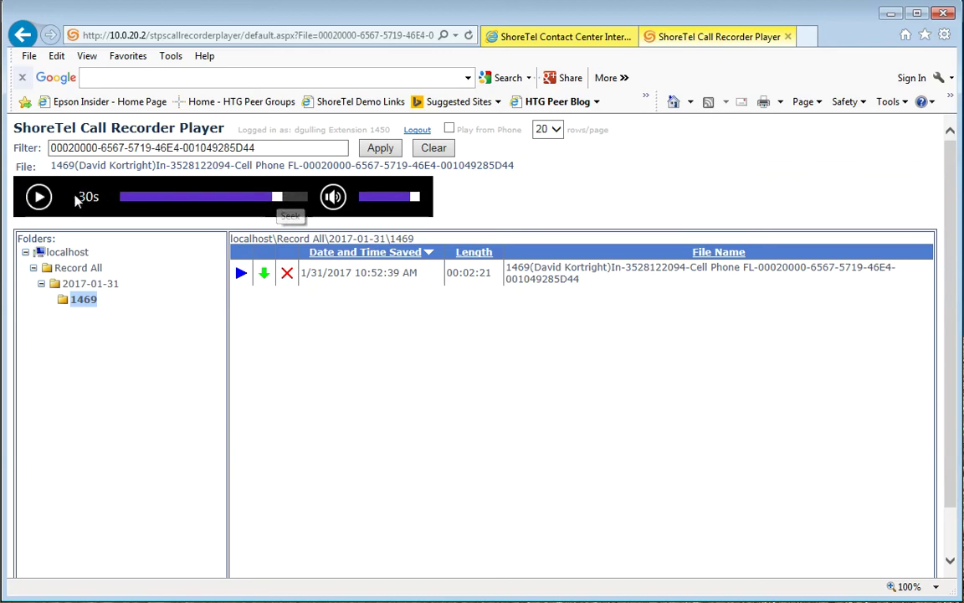
{"action": "left_click", "coordinate": [301, 198]}
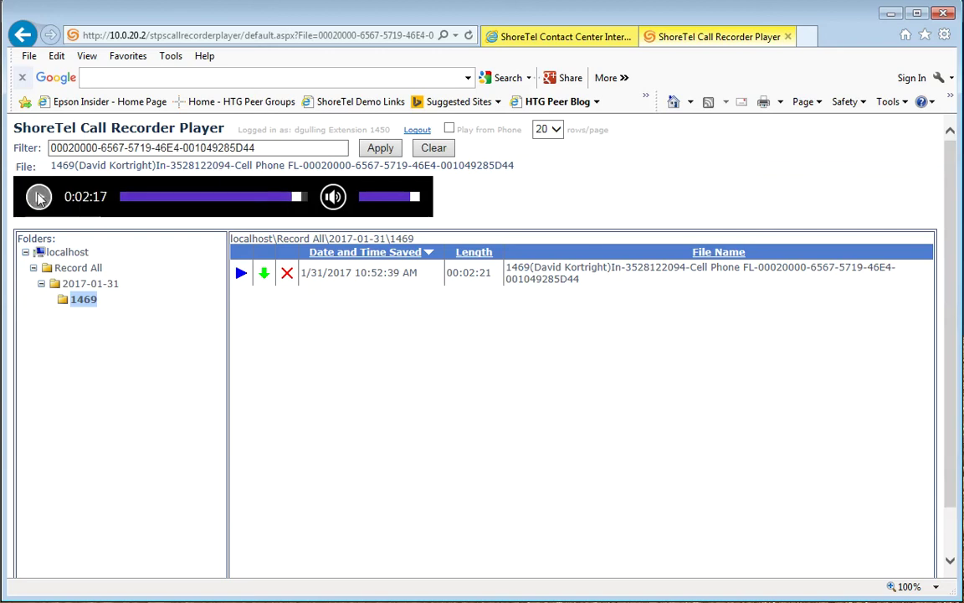
{"action": "left_click", "coordinate": [38, 197]}
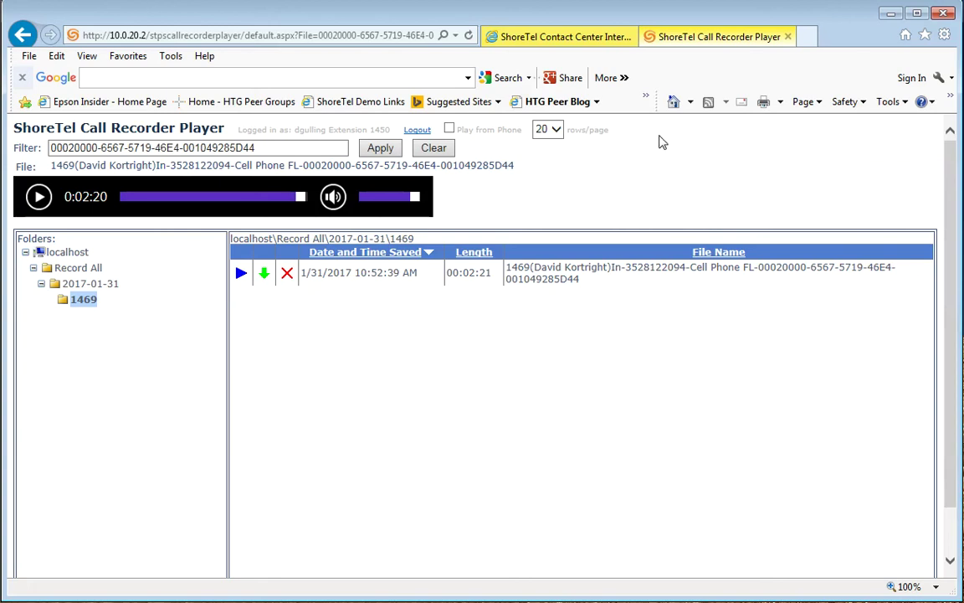
- Return to the Interaction Viewer, then bring up the Agent Dashboard to check agent status icons
{"action": "left_click", "coordinate": [571, 37]}
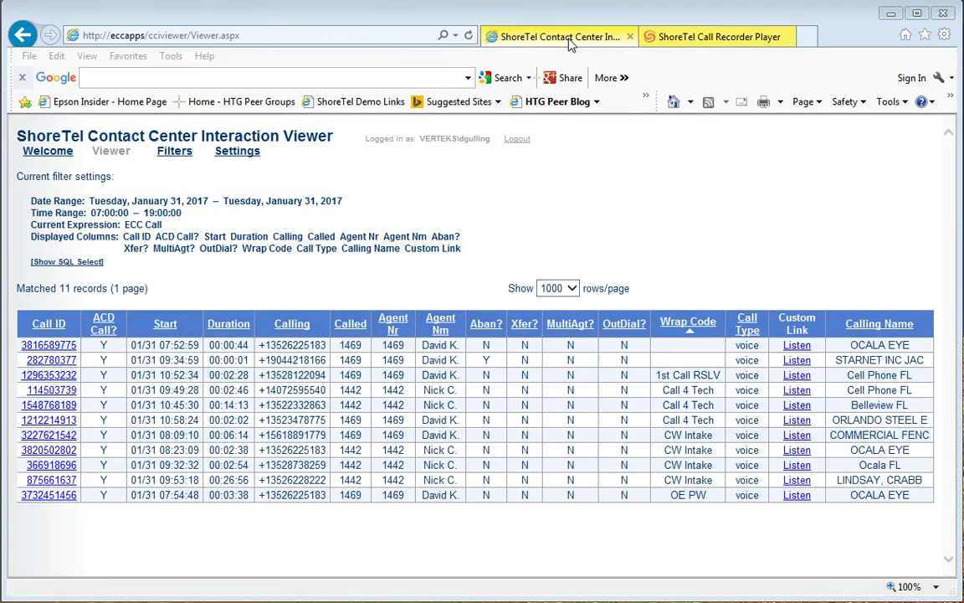
{"action": "key", "text": "alt+Tab"}
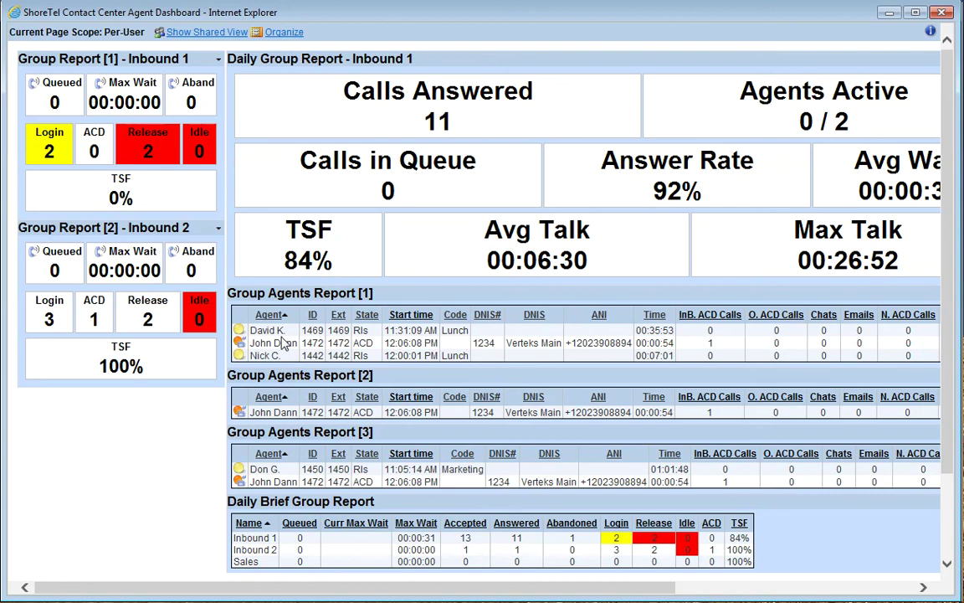
{"action": "mouse_move", "coordinate": [238, 334]}
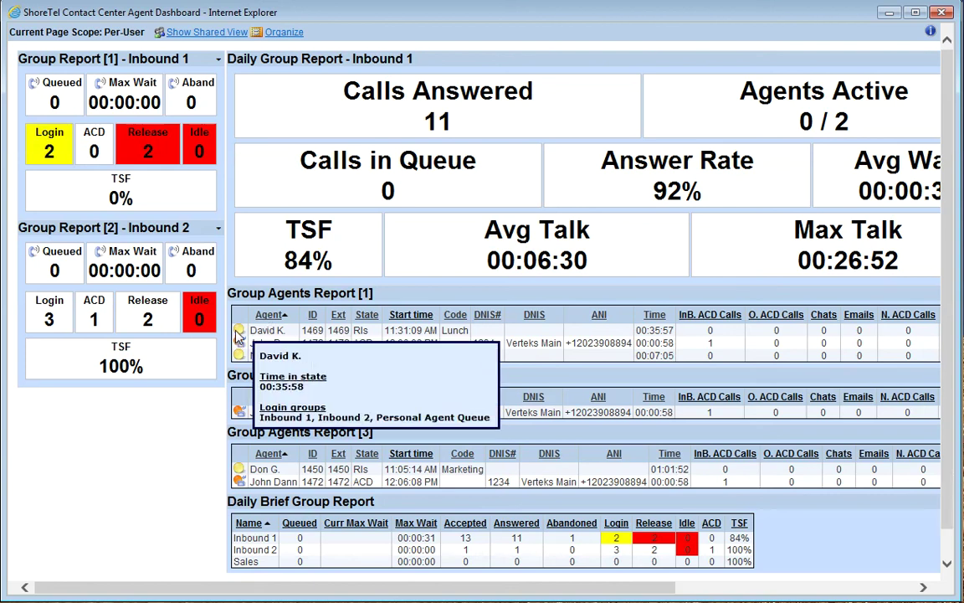
{"action": "mouse_move", "coordinate": [240, 356]}
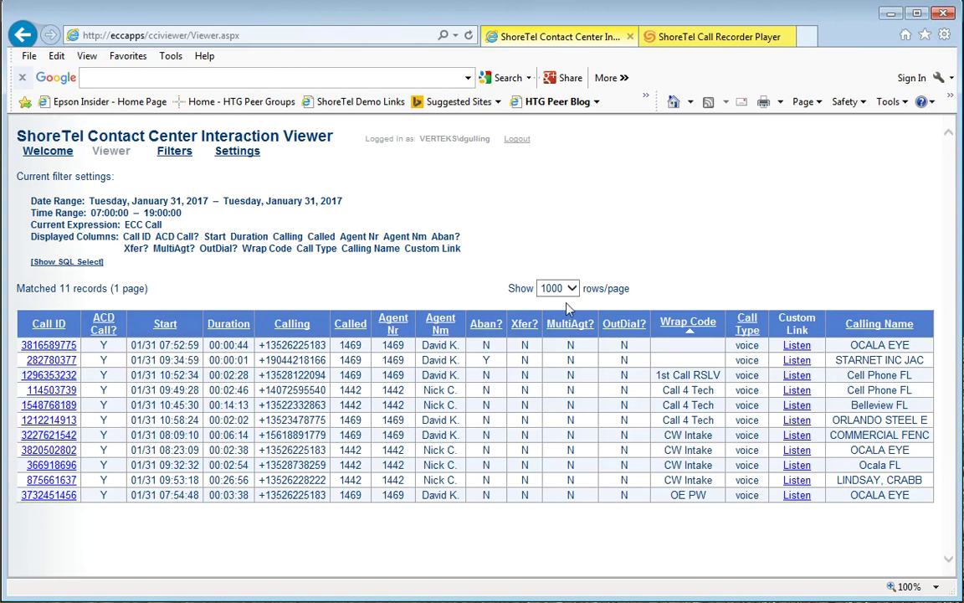
- Re-sort the call records by Calling number, then Calling Name, then Wrap Code
{"action": "left_click", "coordinate": [292, 326]}
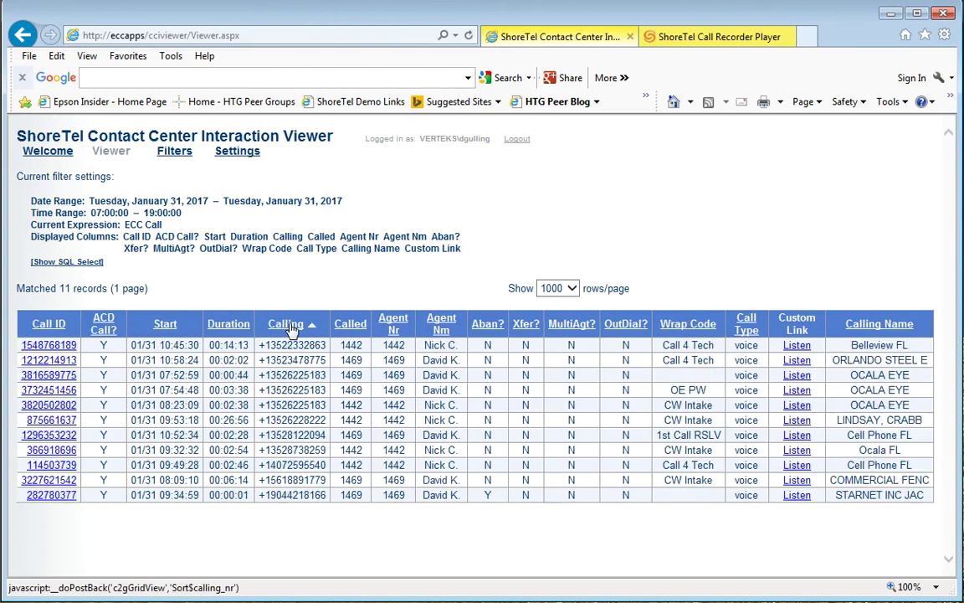
{"action": "left_click", "coordinate": [857, 329]}
{"action": "left_click", "coordinate": [701, 330]}
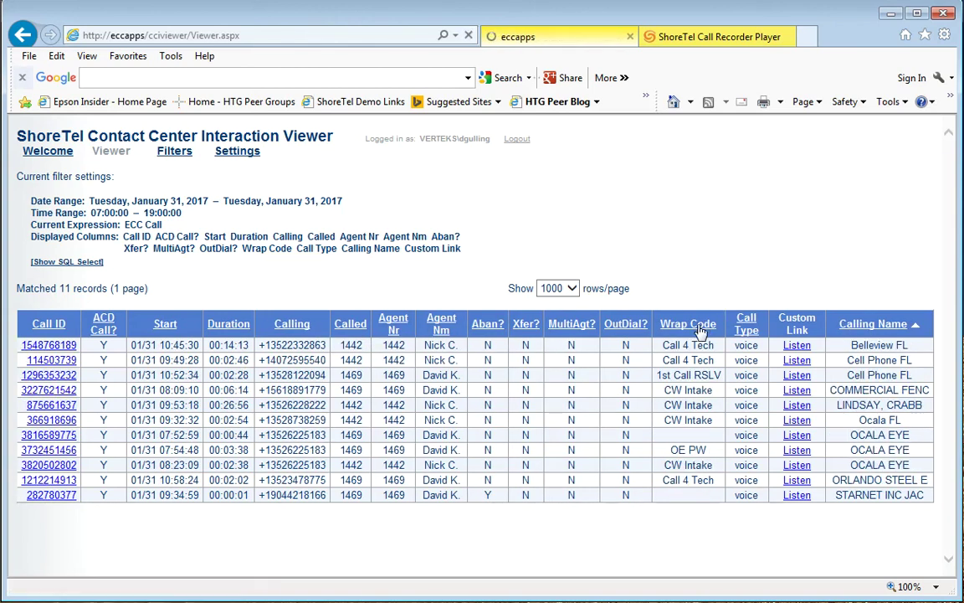